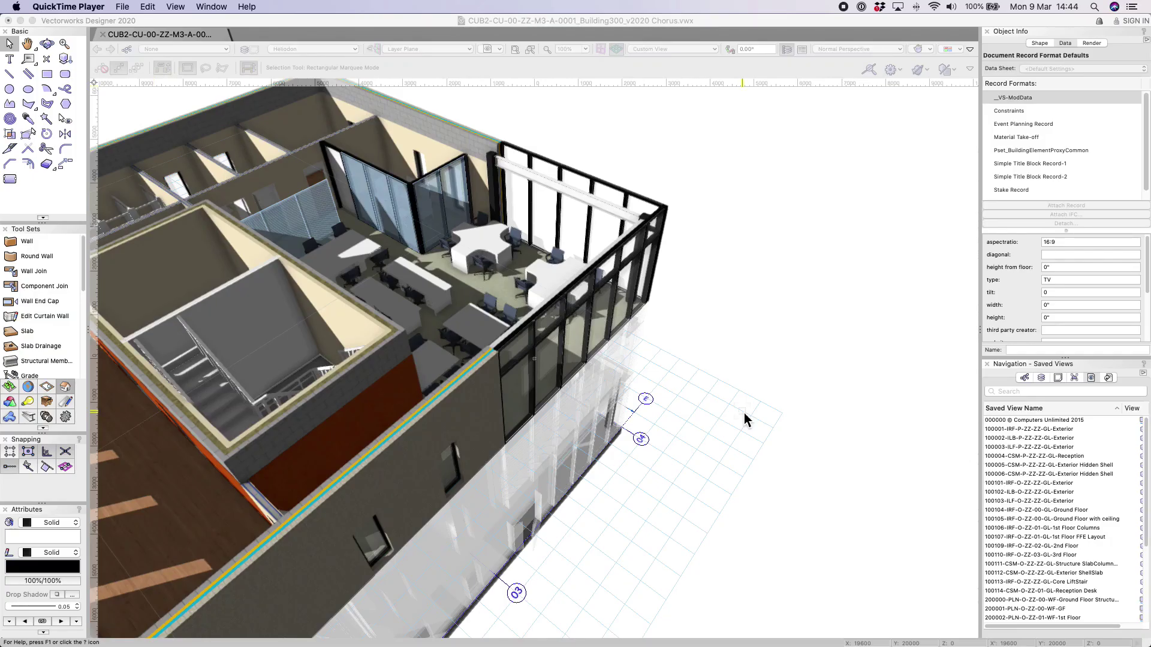
Bring Vectorworks forward with the NBS Chorus palette and check the Chorus entry under Tools > Plug-ins.
click(743, 369)
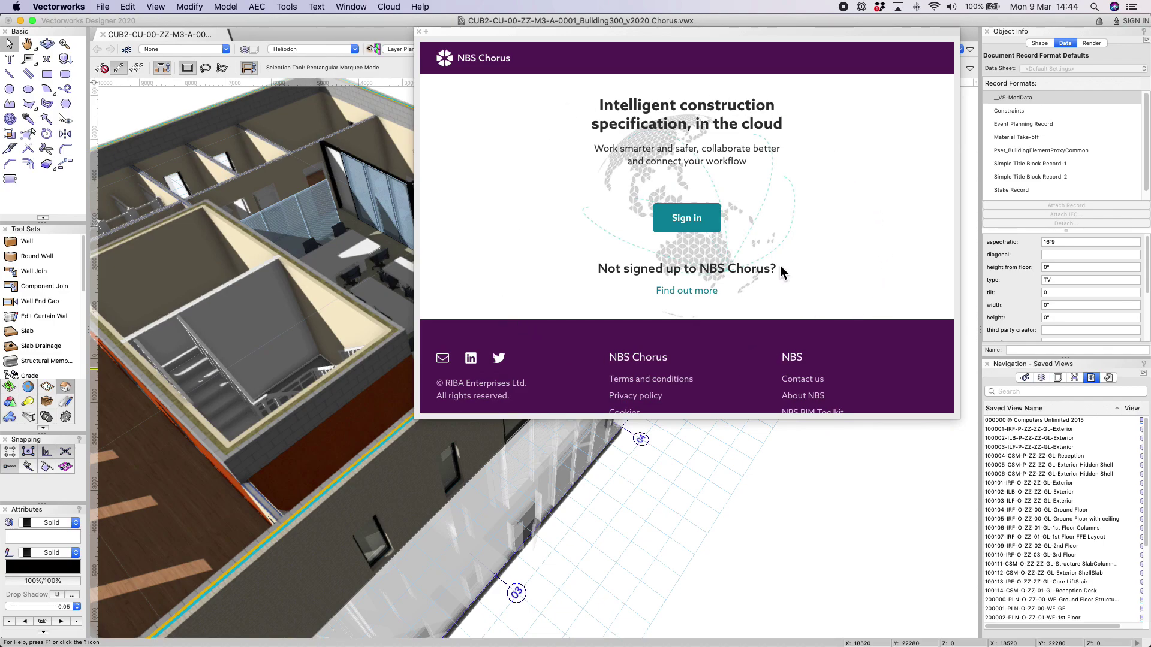
click(287, 7)
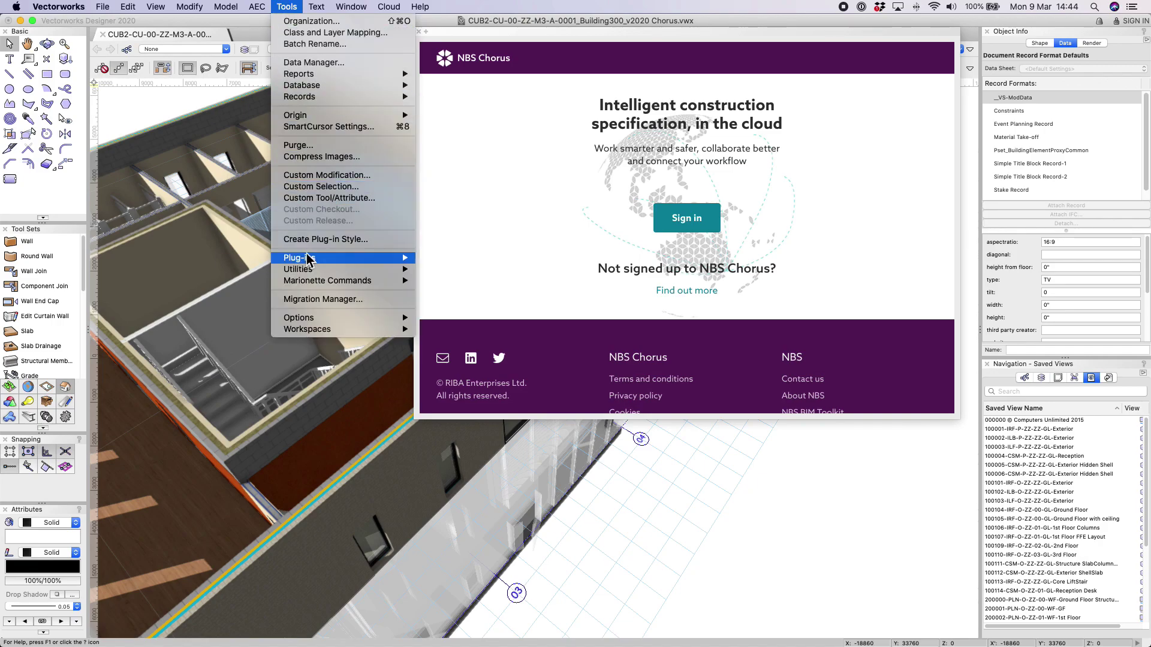
mouse_move(311, 259)
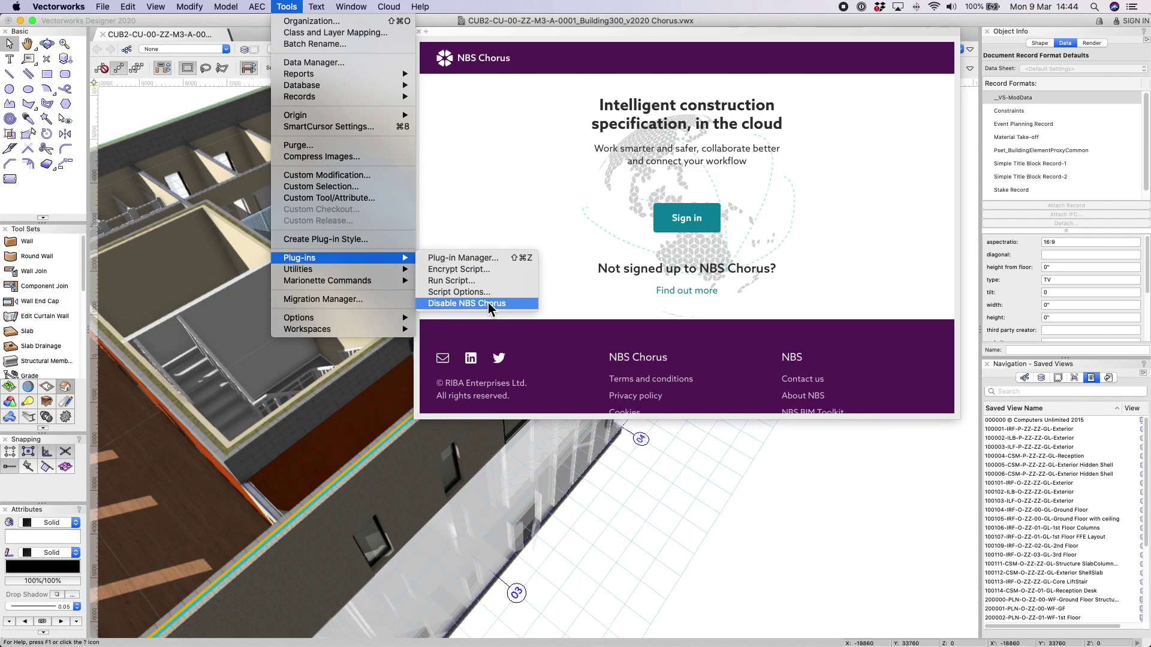
Sign in to NBS Chorus with the NBS ID email and account password.
click(578, 298)
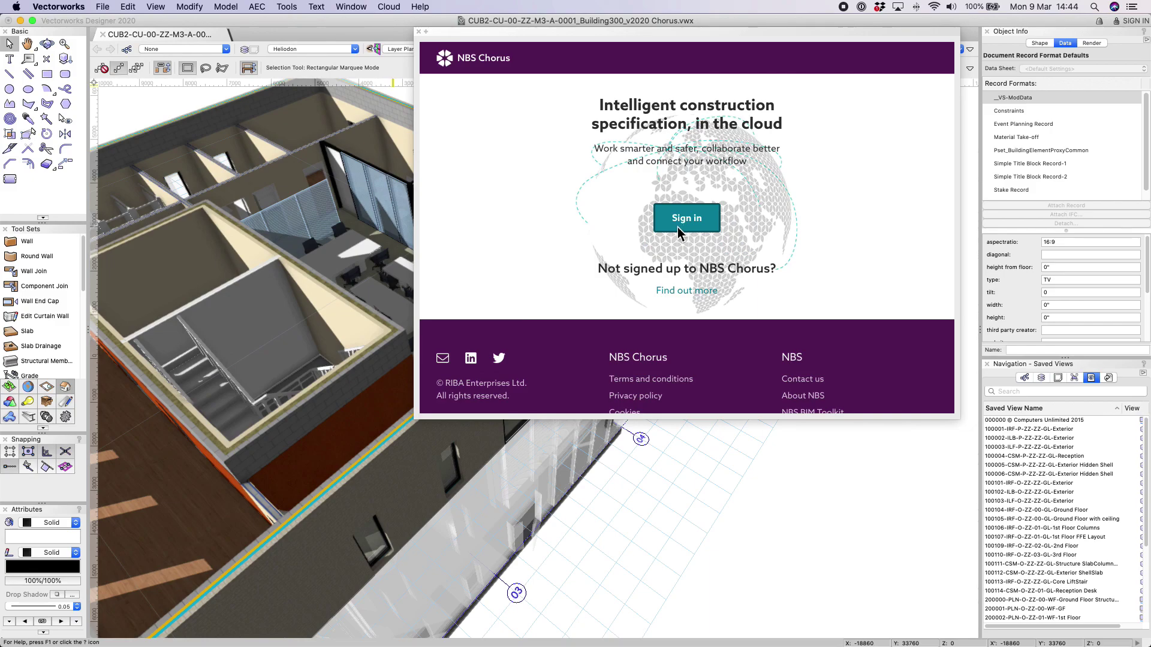
click(678, 227)
click(594, 304)
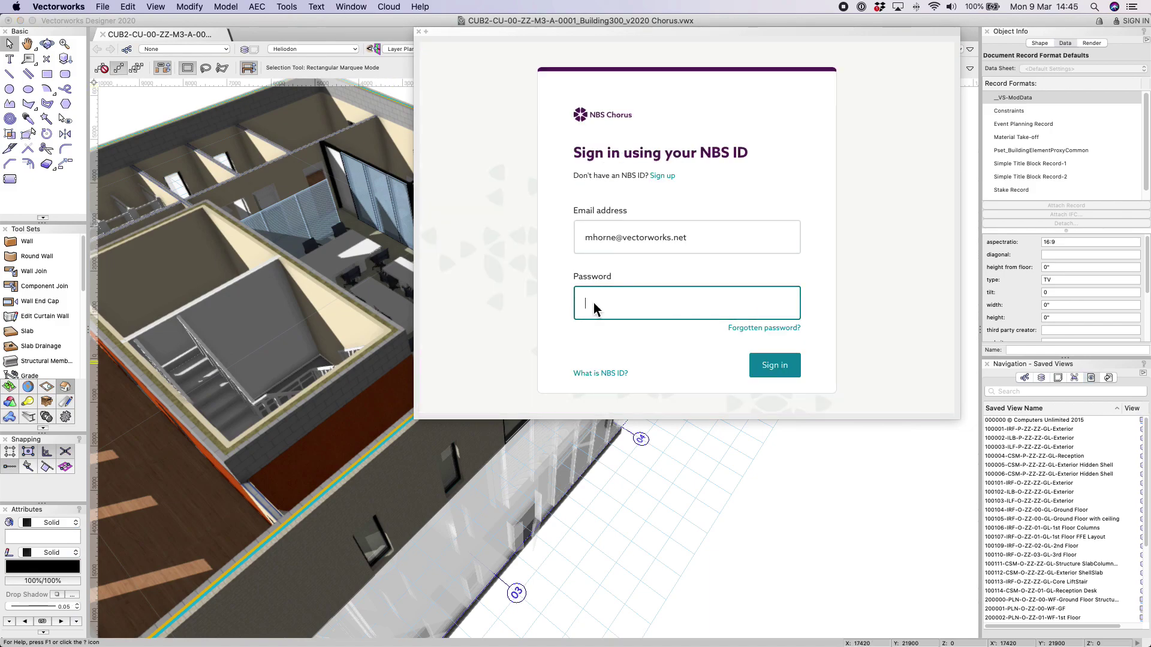
text(•••••••••••••••••••••••)
click(775, 367)
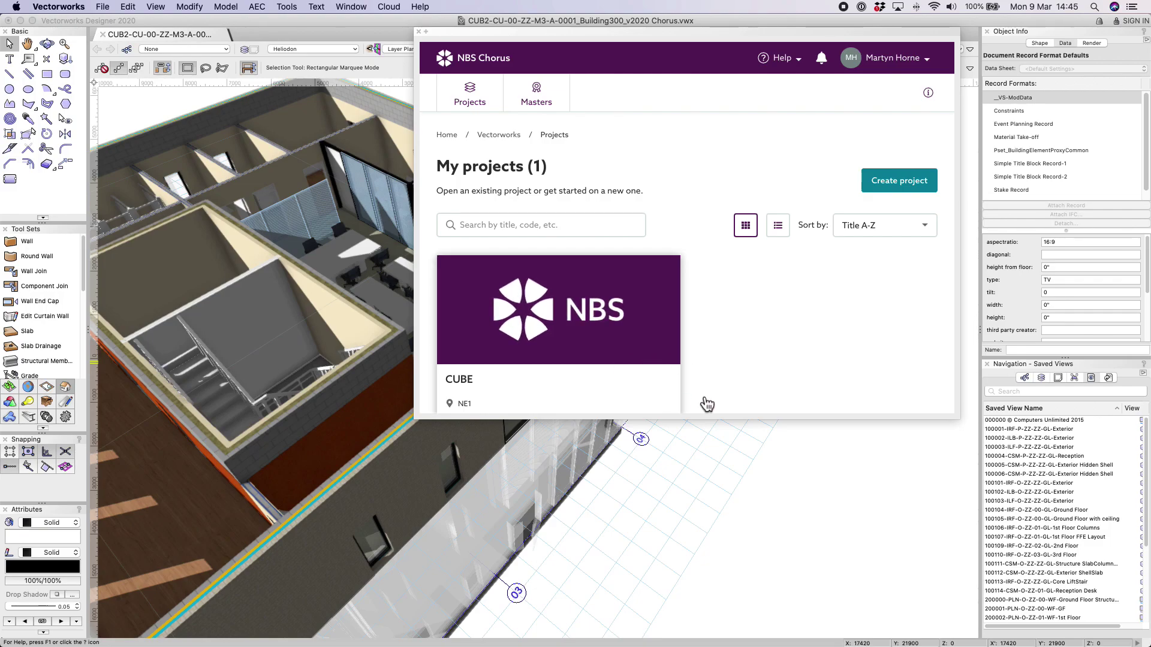
Enlarge and reposition the Chorus palette to show the CUBE project in My projects.
drag(959, 427, 958, 525)
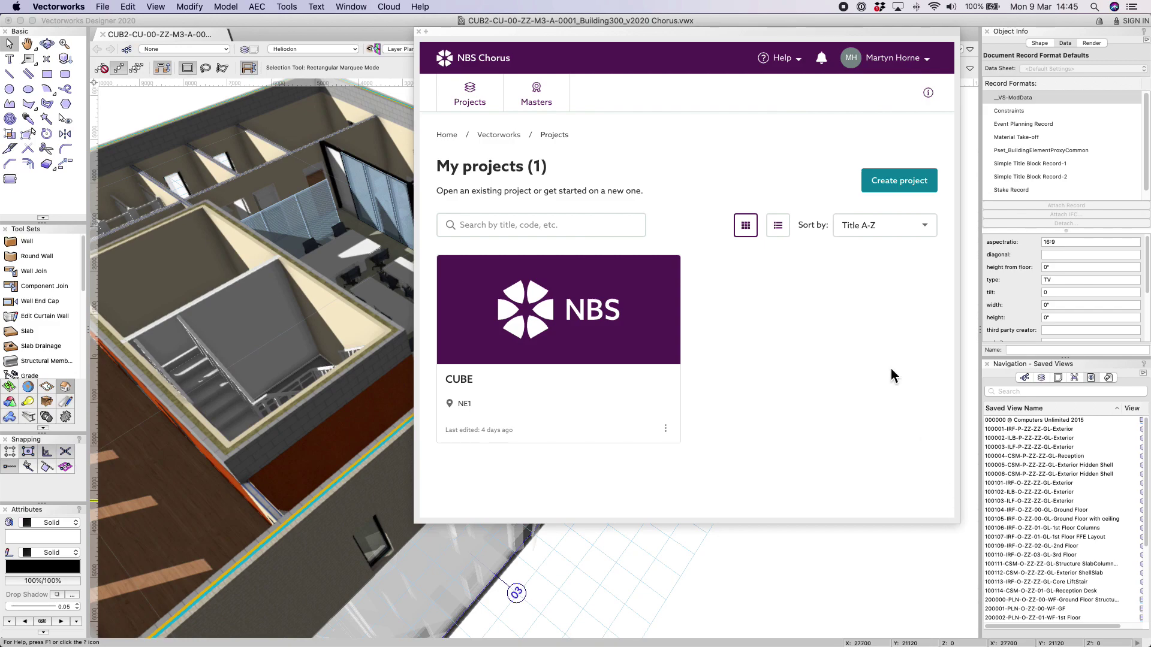
drag(798, 36, 628, 36)
double_click(627, 32)
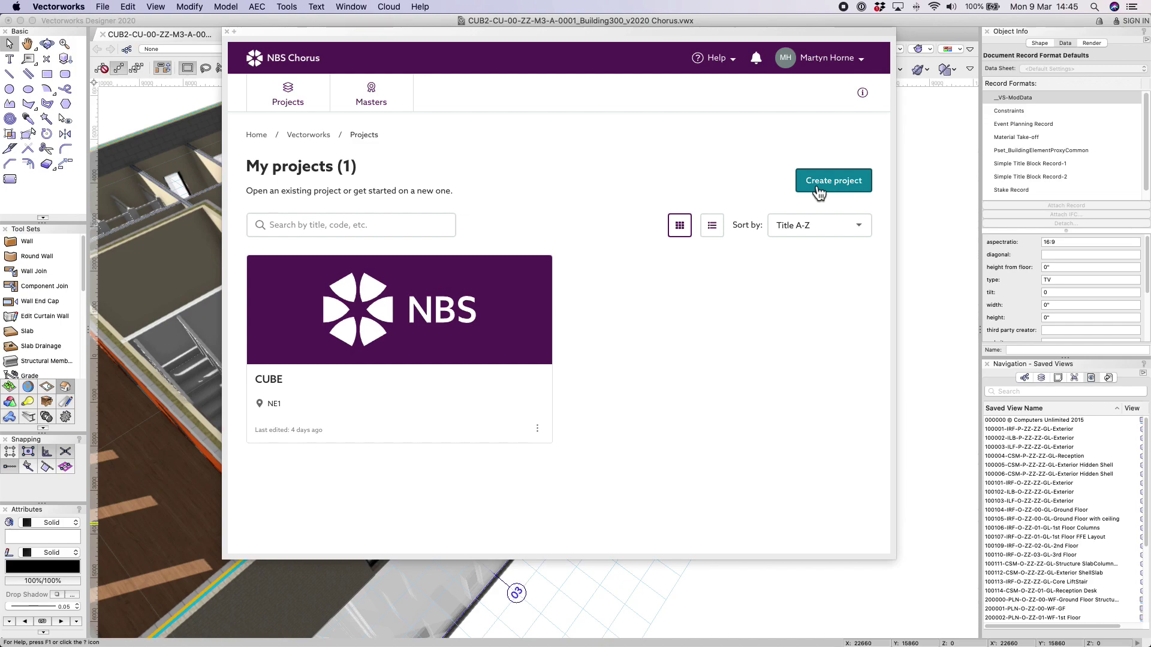
Open the CUBE project's Cube001 specification, search for 'offic', and start adding content.
click(364, 399)
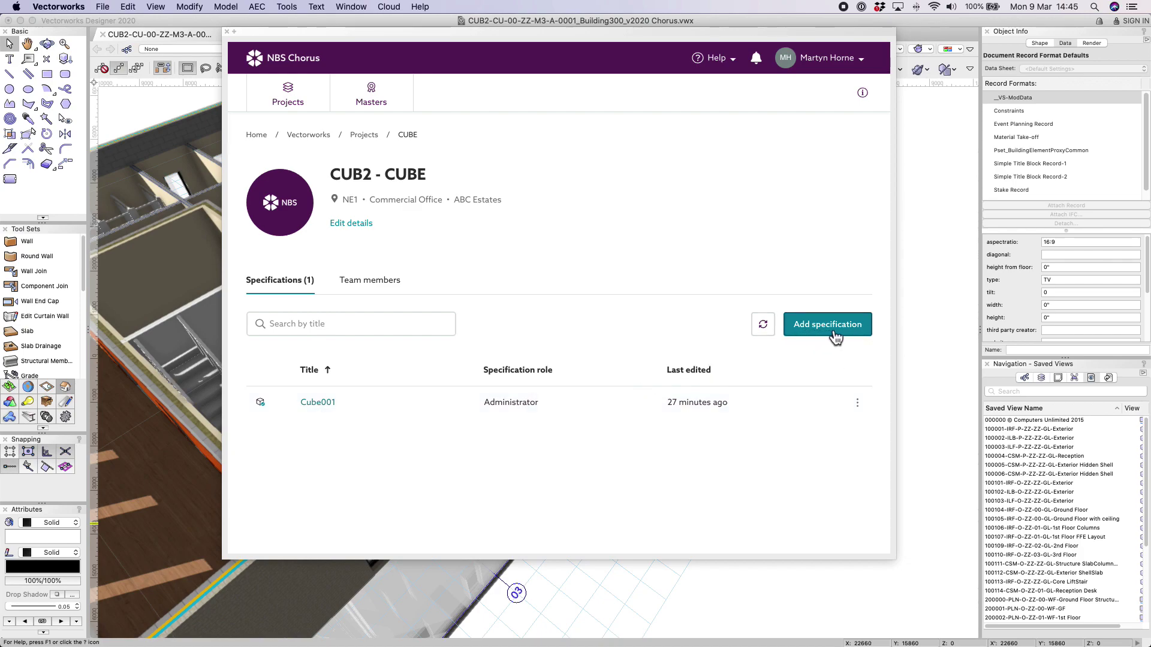
click(327, 408)
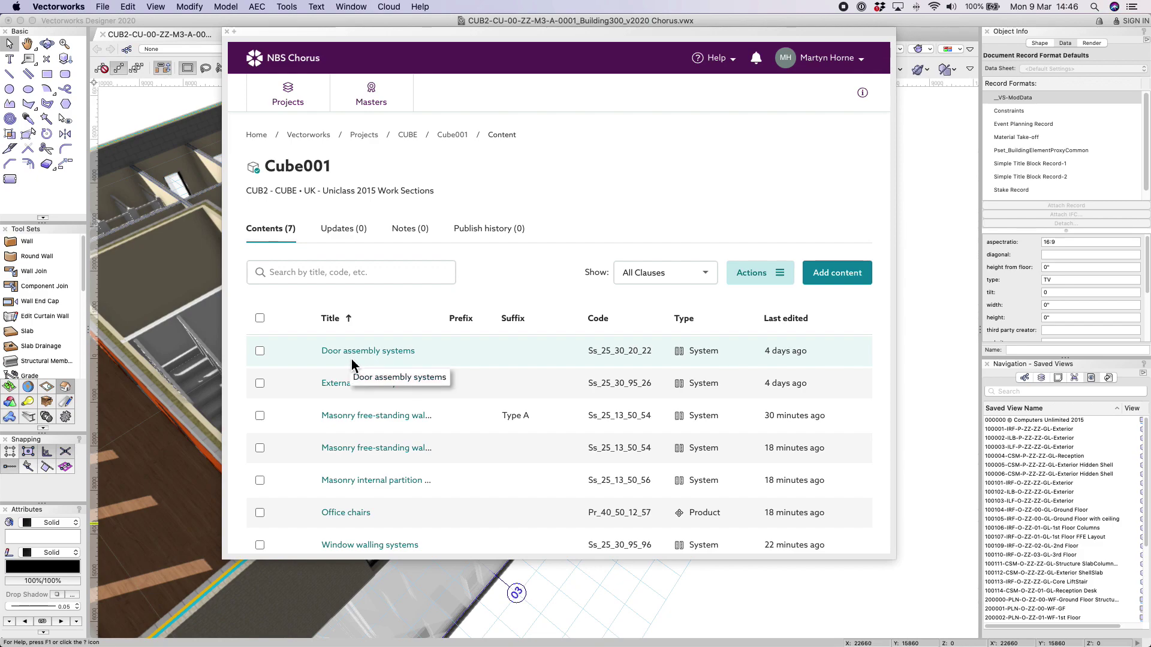
click(350, 272)
text(office)
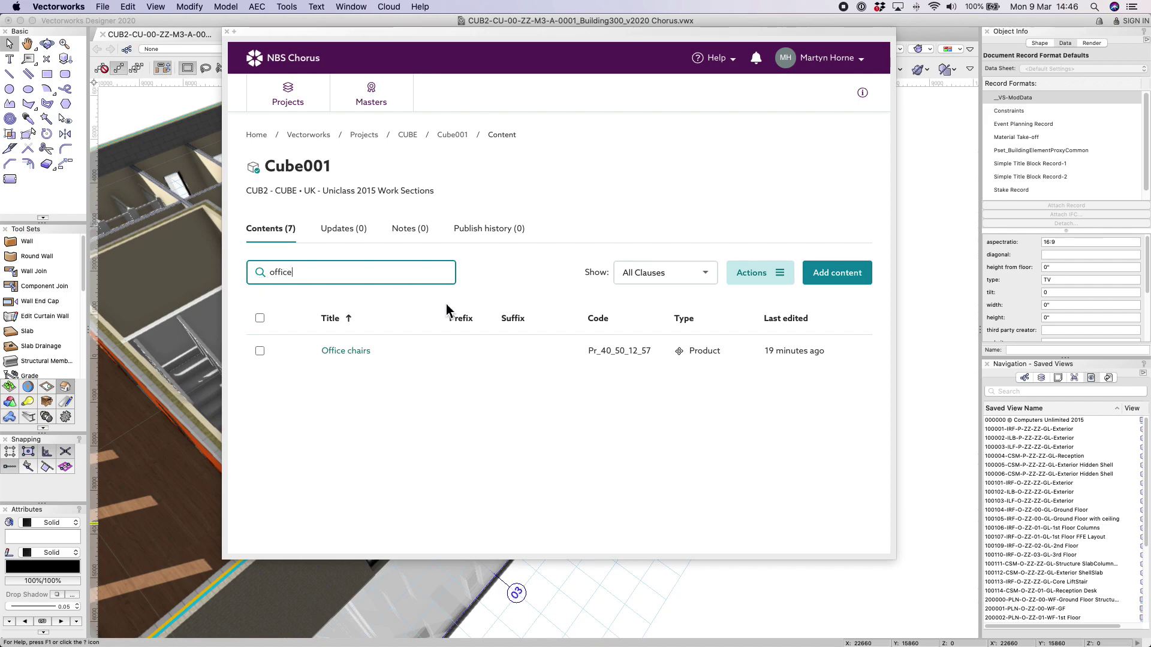
click(838, 275)
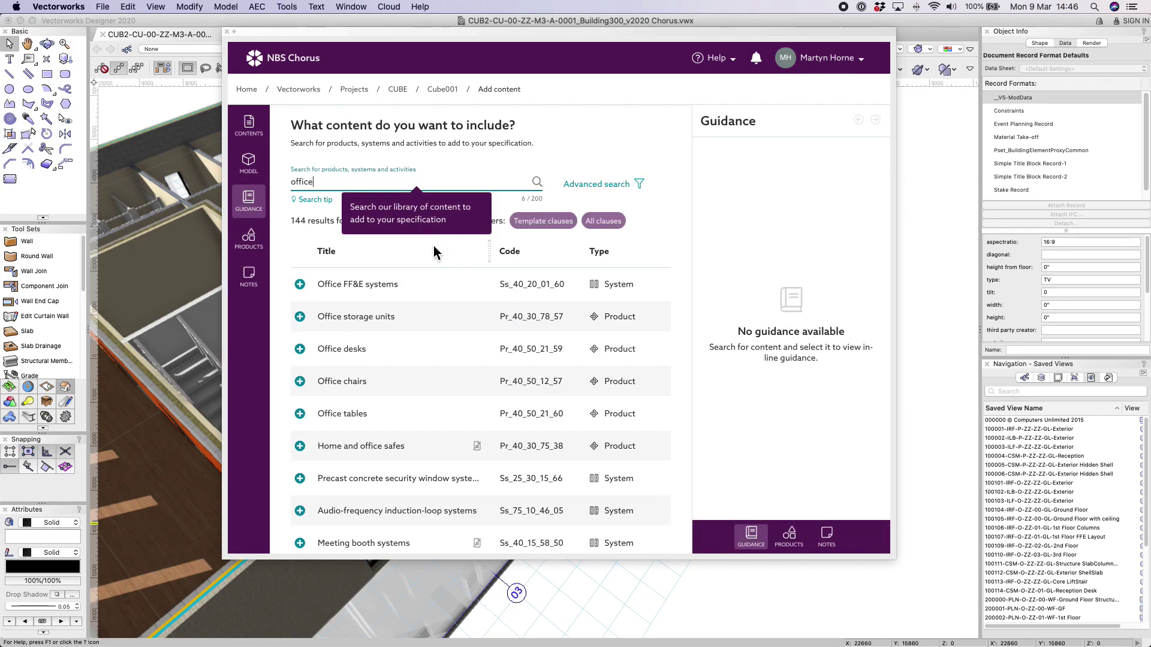
Add Office storage units, Office desks and Office chairs to Cube001 and view its contents.
click(306, 323)
click(306, 355)
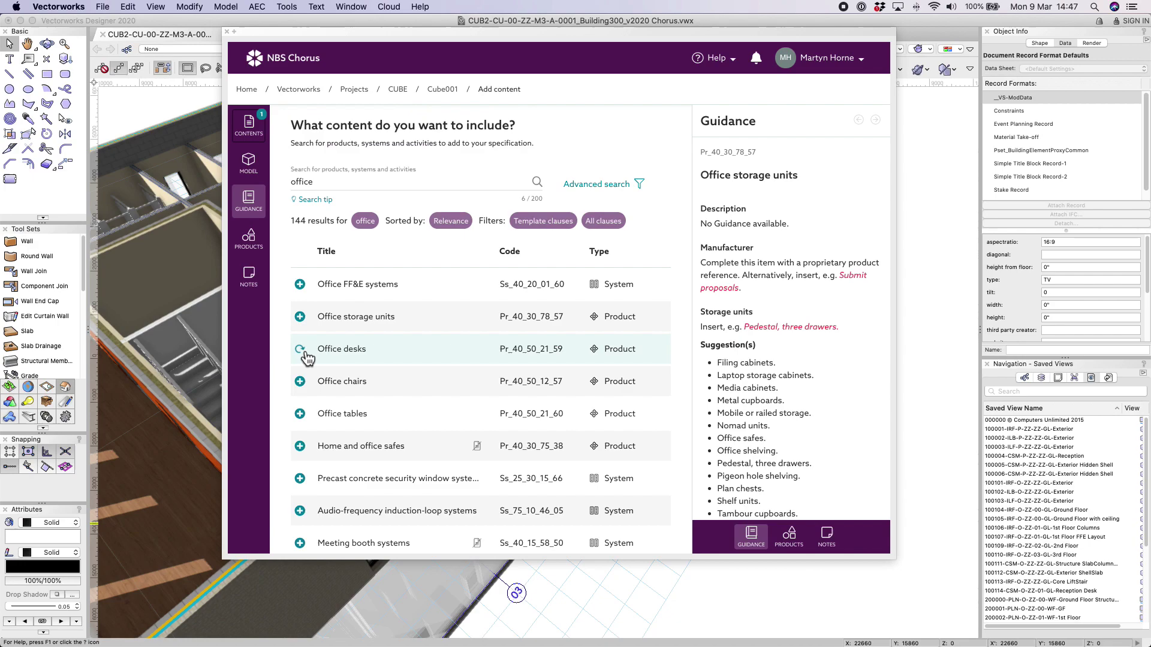
click(305, 386)
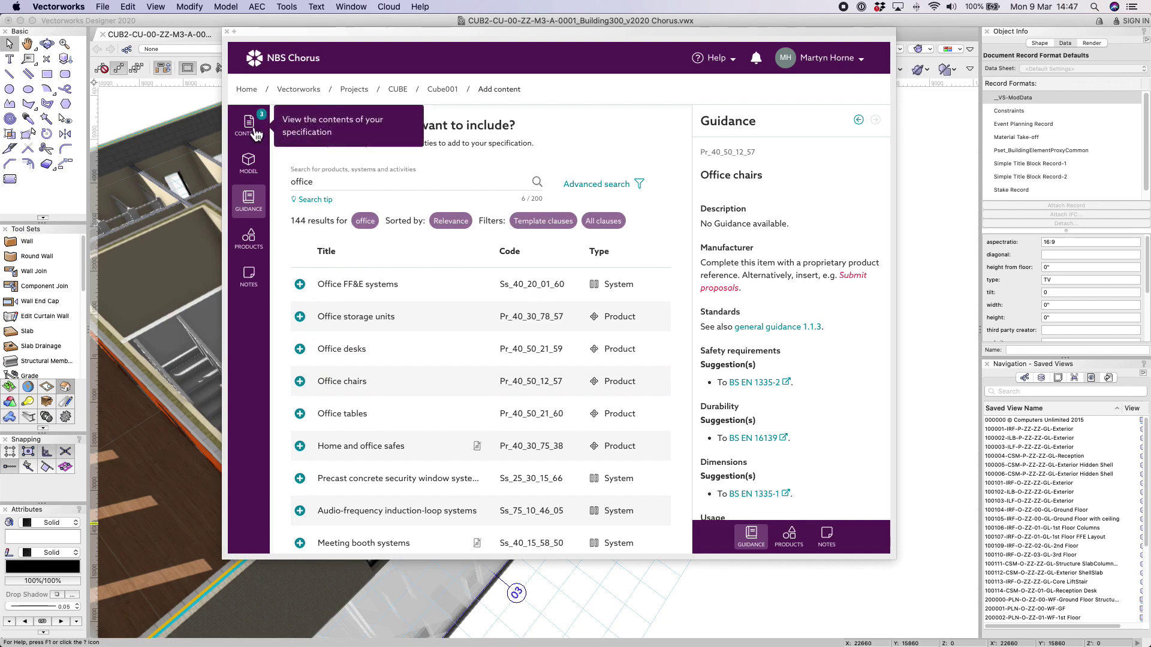
click(254, 133)
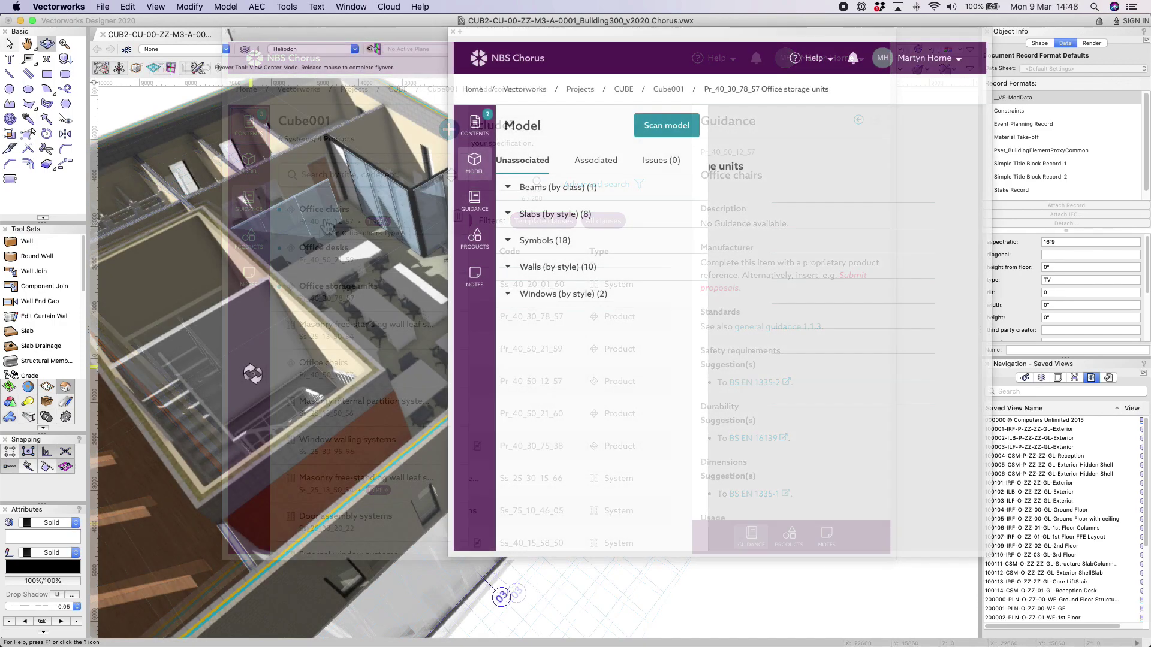
Expand the unassociated Walls (by style) list and select every Wall External Clay Brick wall.
drag(249, 372, 252, 374)
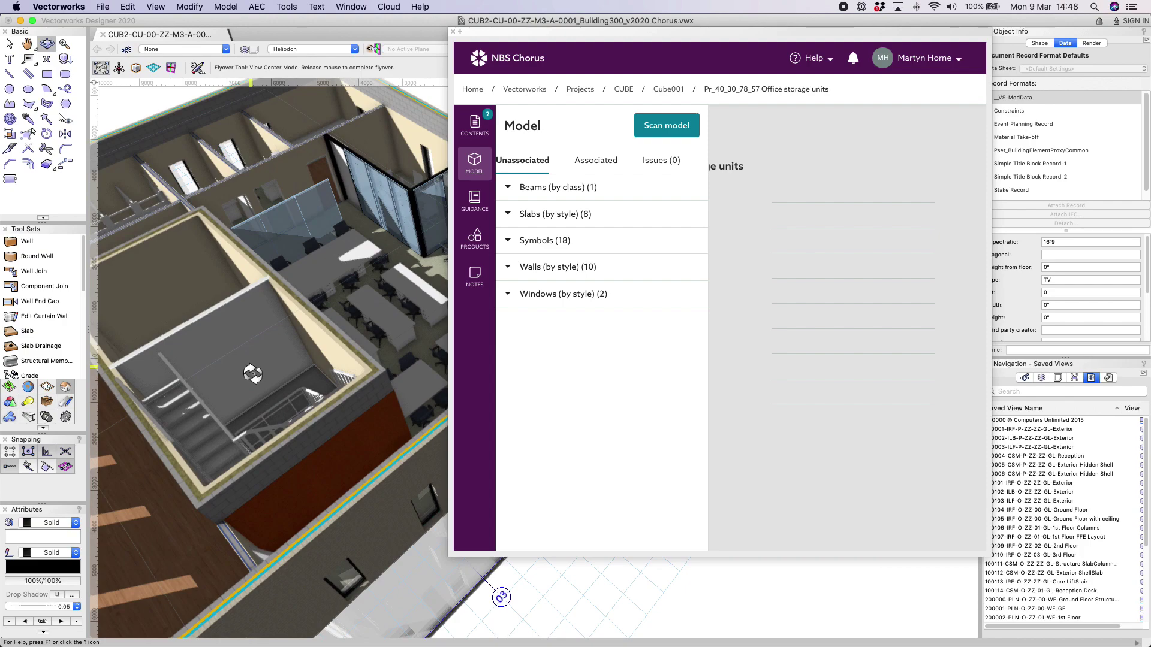
drag(253, 374, 264, 380)
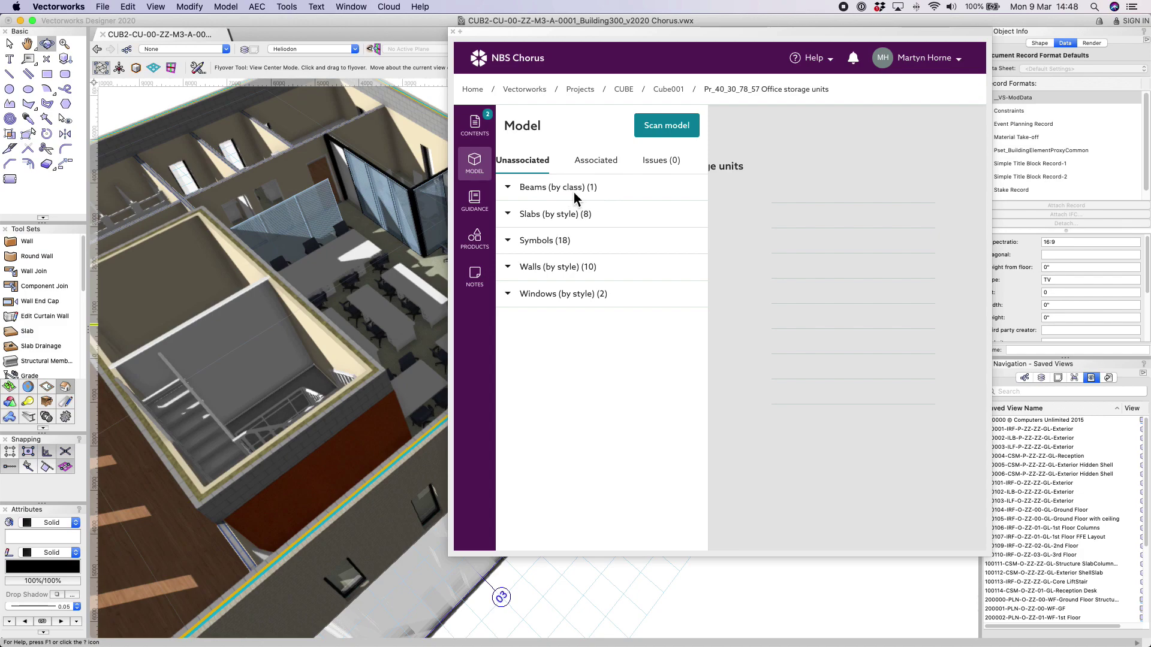
click(511, 270)
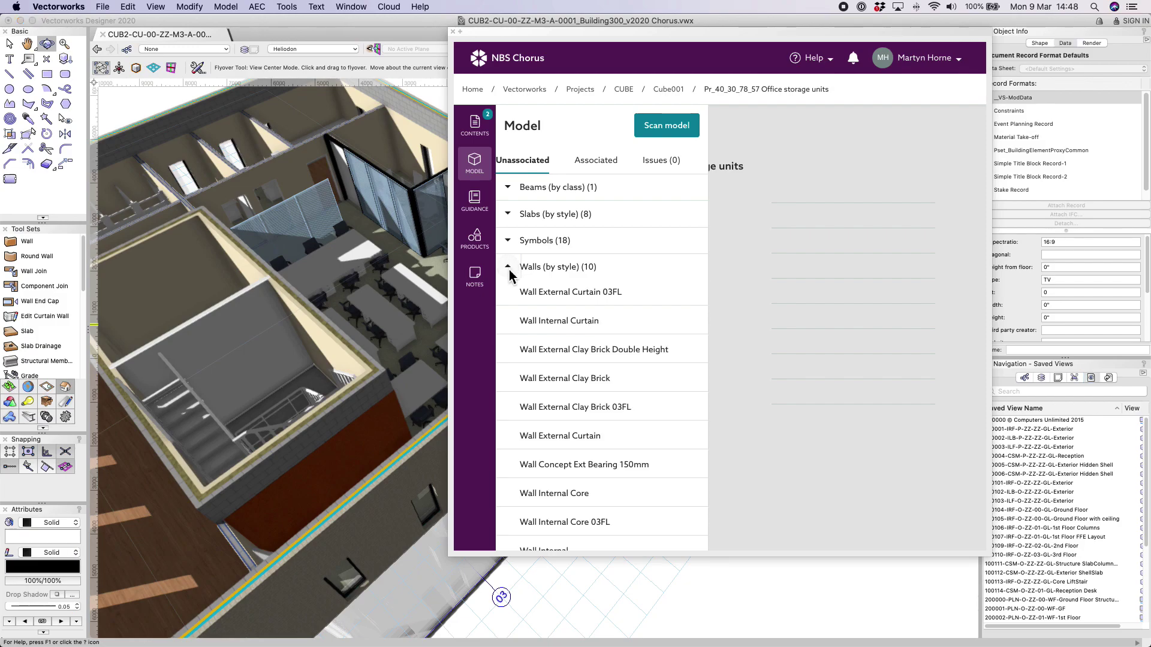
mouse_move(523, 378)
click(694, 379)
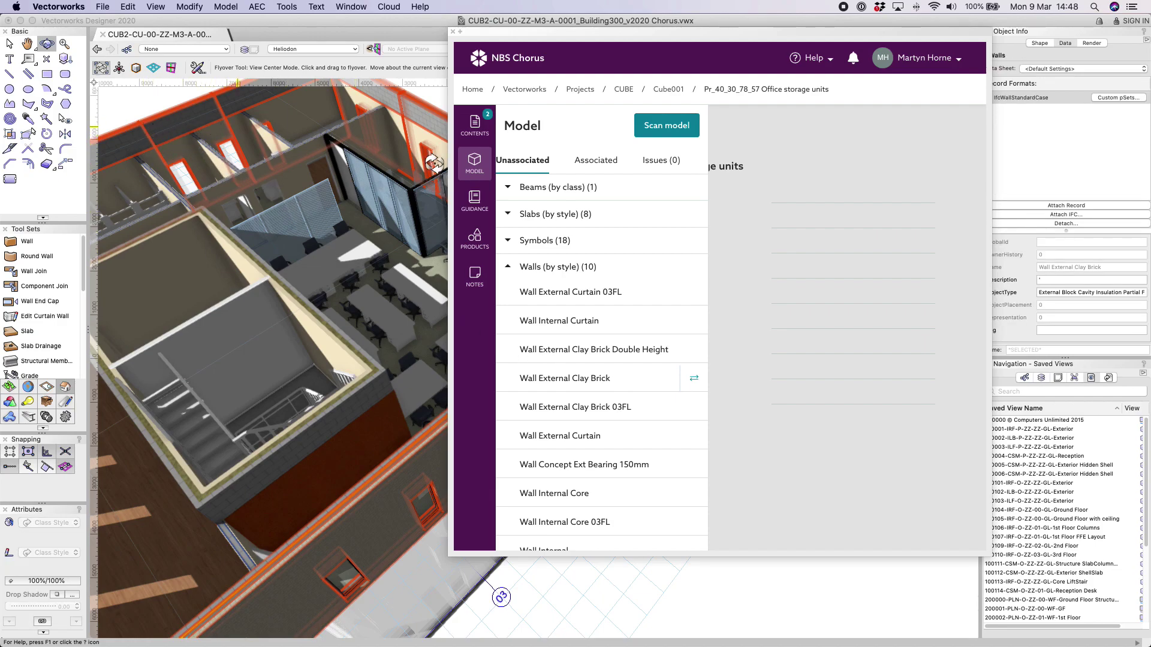
Associate the Masonry free-standing wall leaf systems clause with the selected clay brick walls.
click(472, 133)
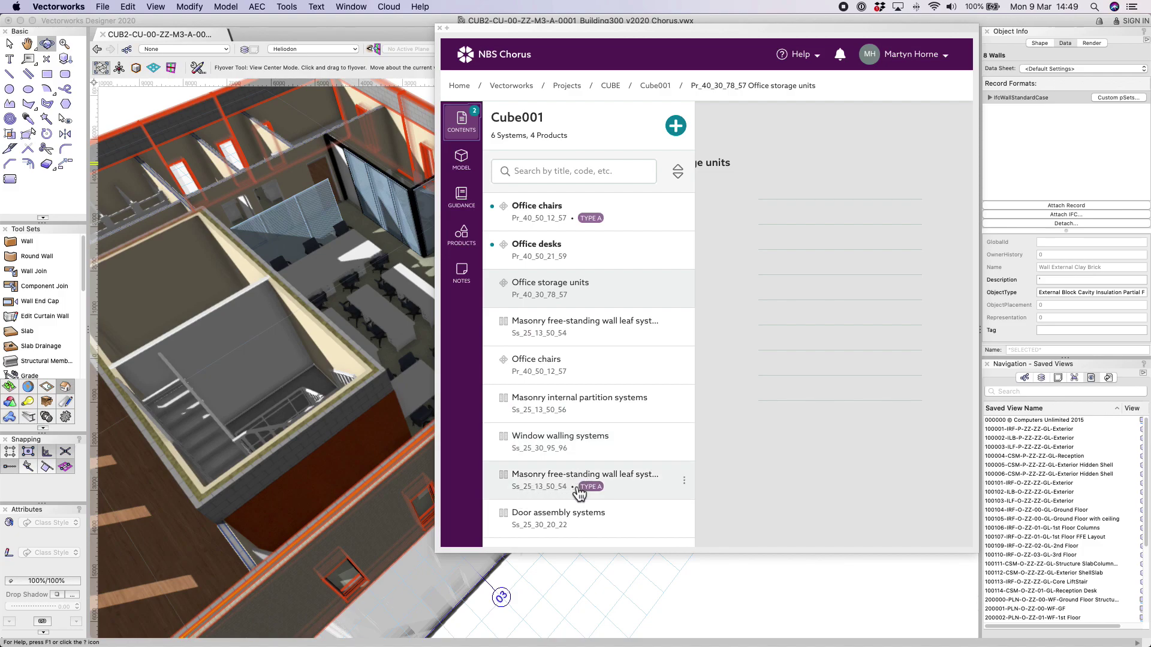
click(687, 482)
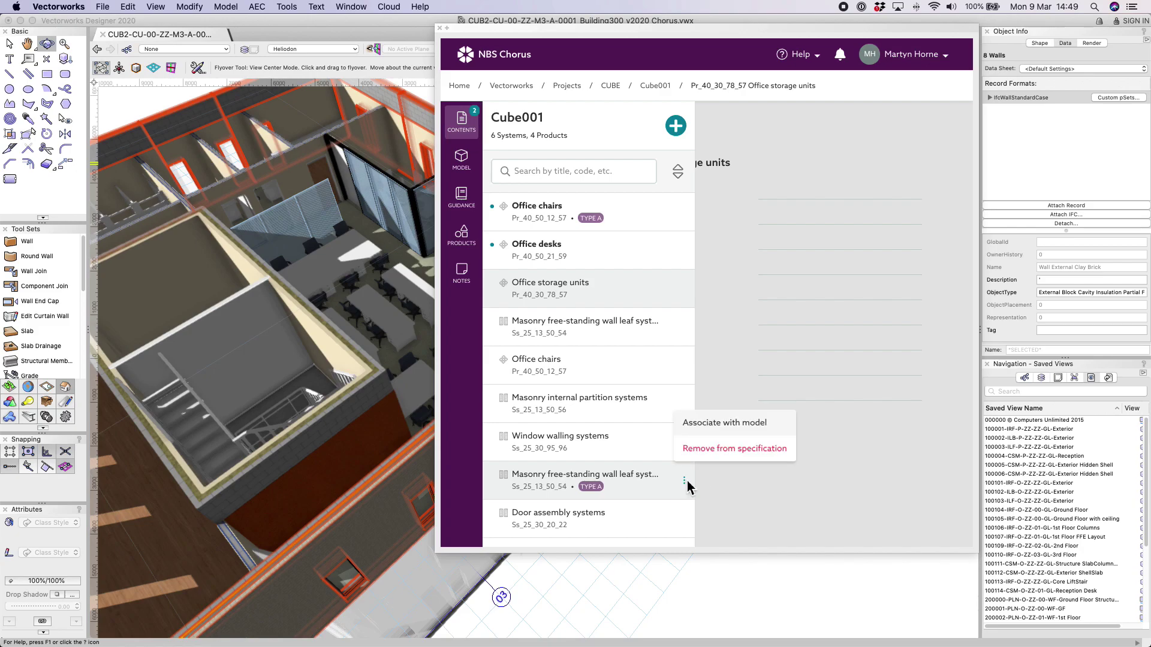
click(757, 431)
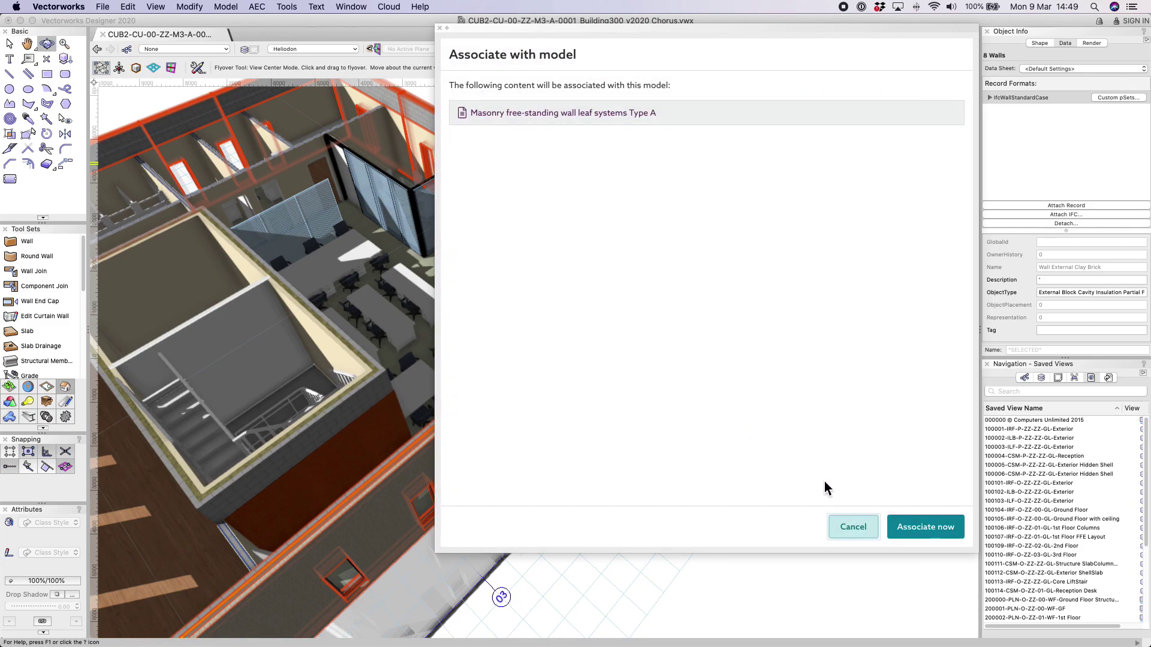
click(916, 528)
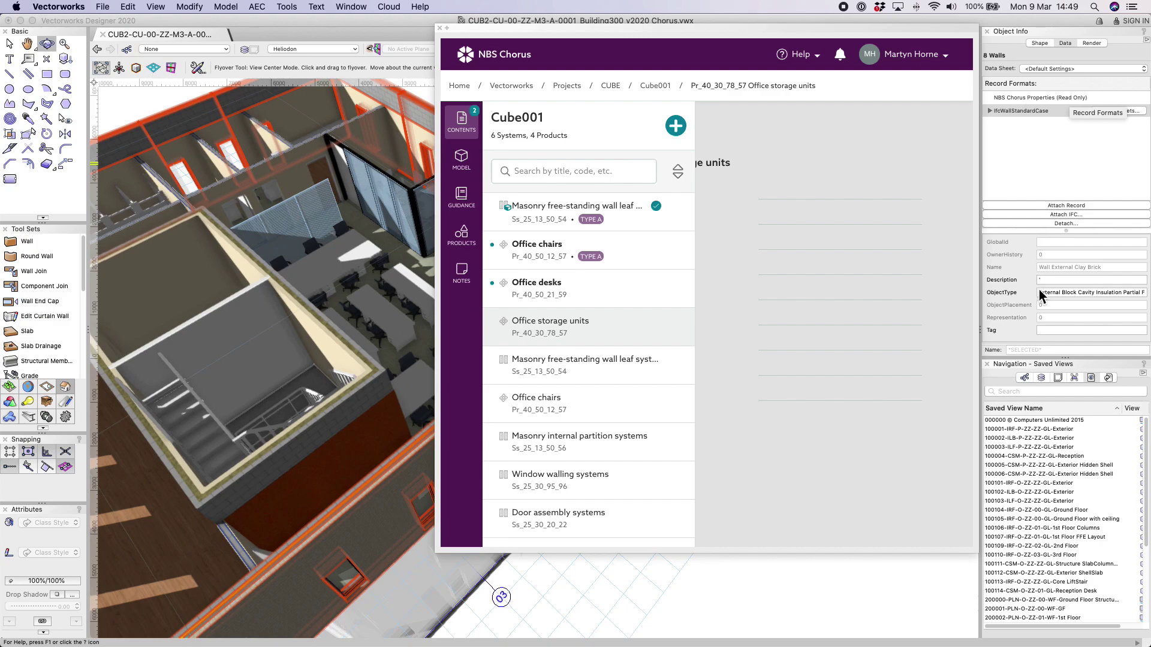
Check the walls' NBS Chorus Properties in Object Info, then return to the Model style lists.
click(1019, 111)
click(1019, 98)
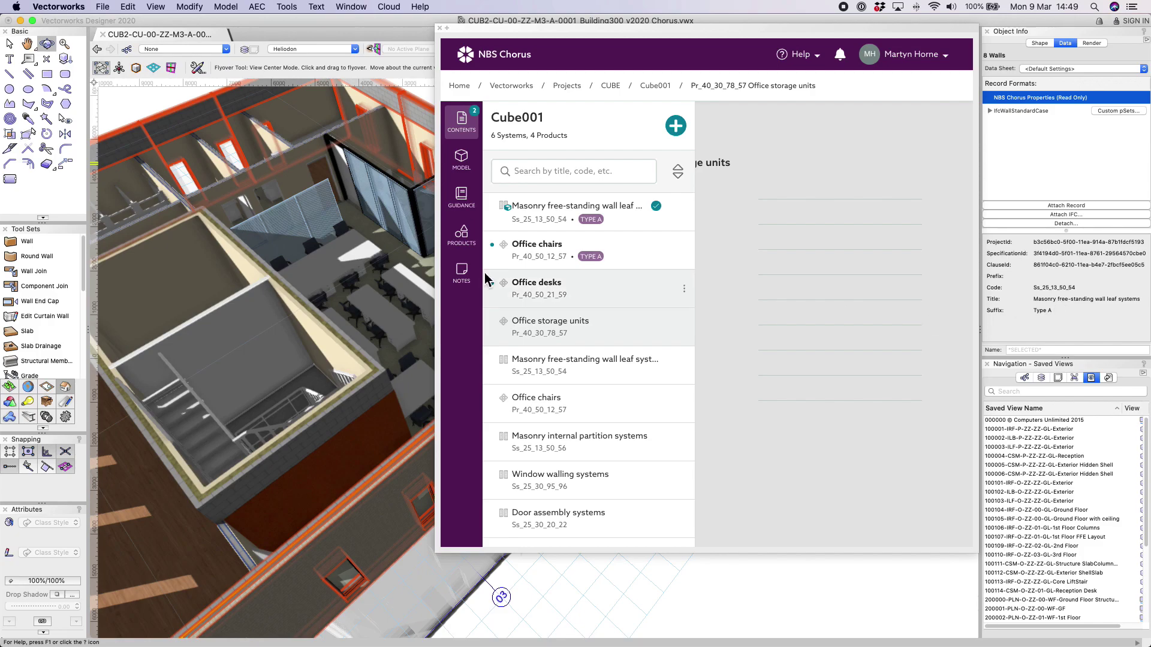
click(461, 160)
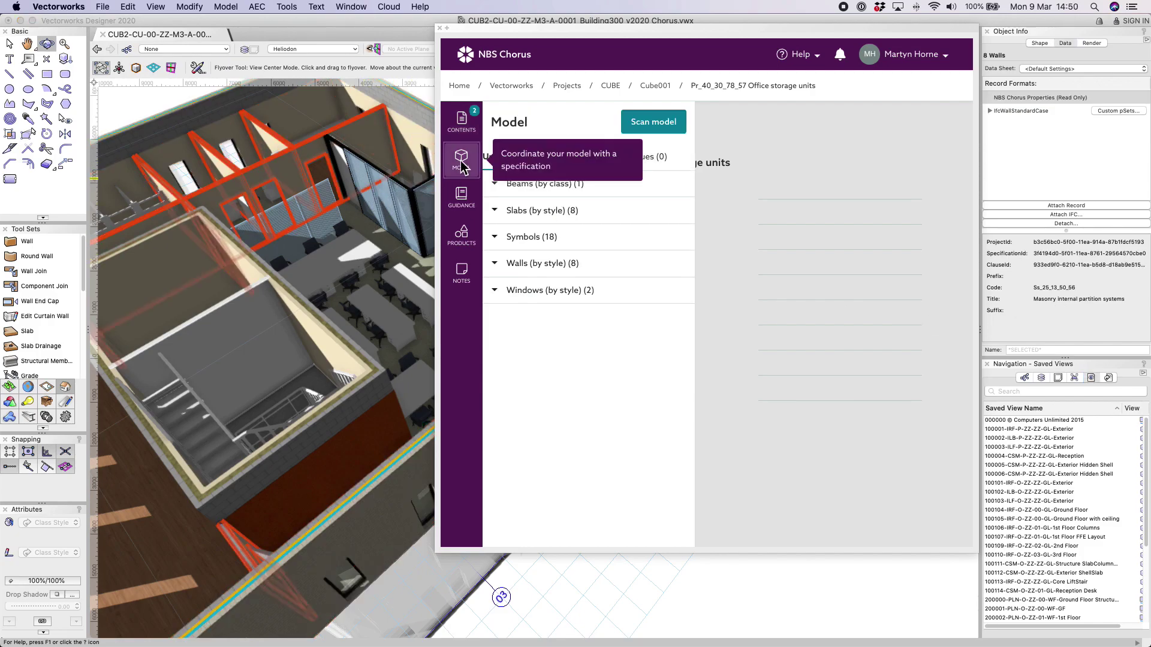
Select the Window Style External Type A windows from Windows (by style) and show associated styles.
click(496, 294)
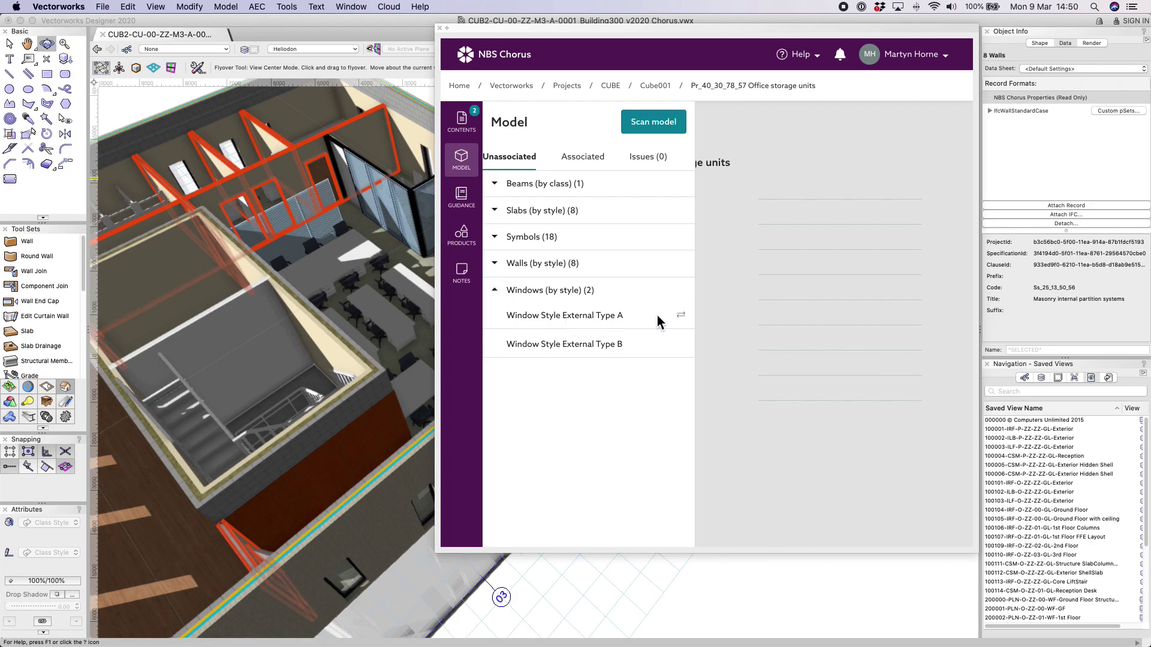
click(688, 319)
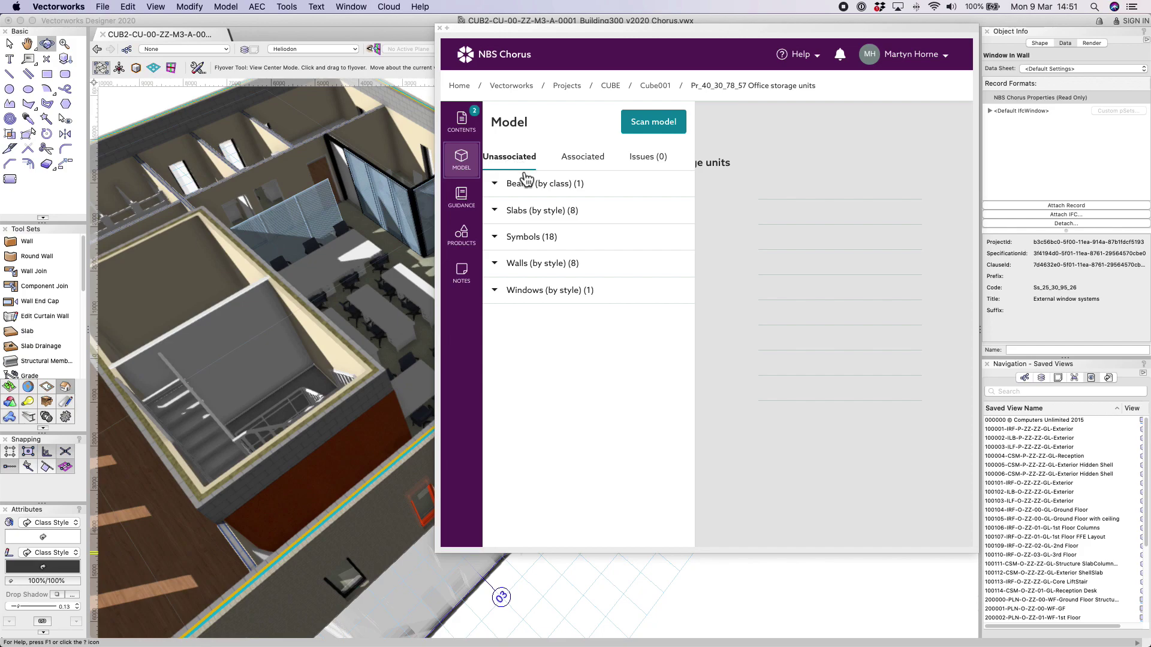
click(587, 161)
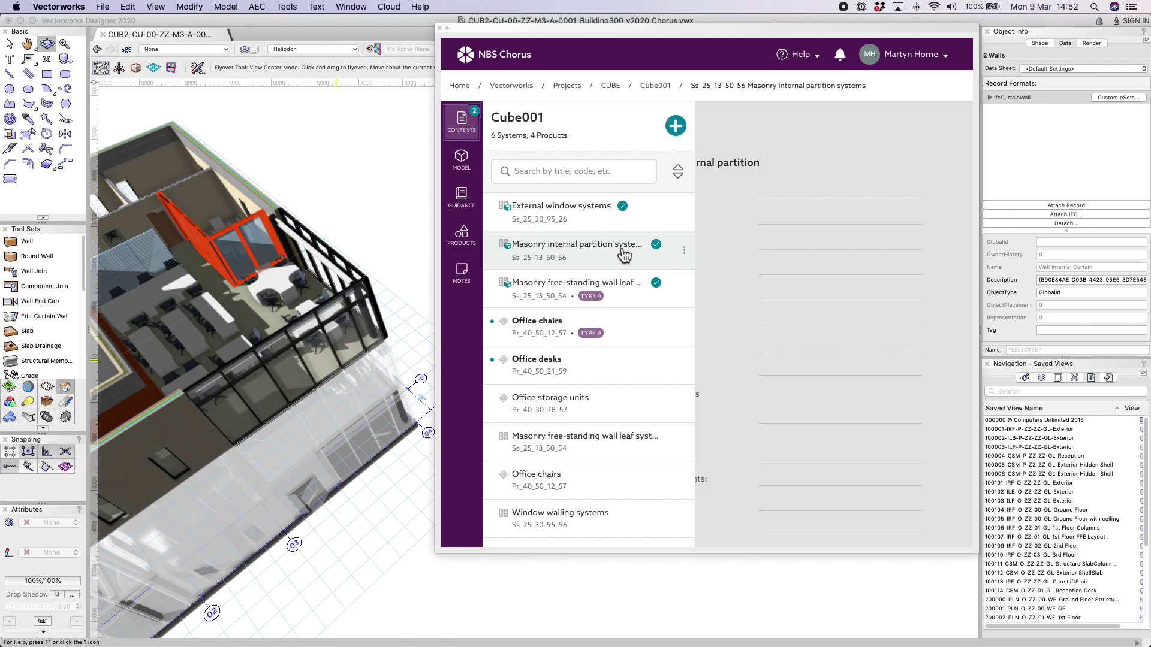
Associate the Masonry internal partition systems clause with the selected curtain walls.
click(685, 250)
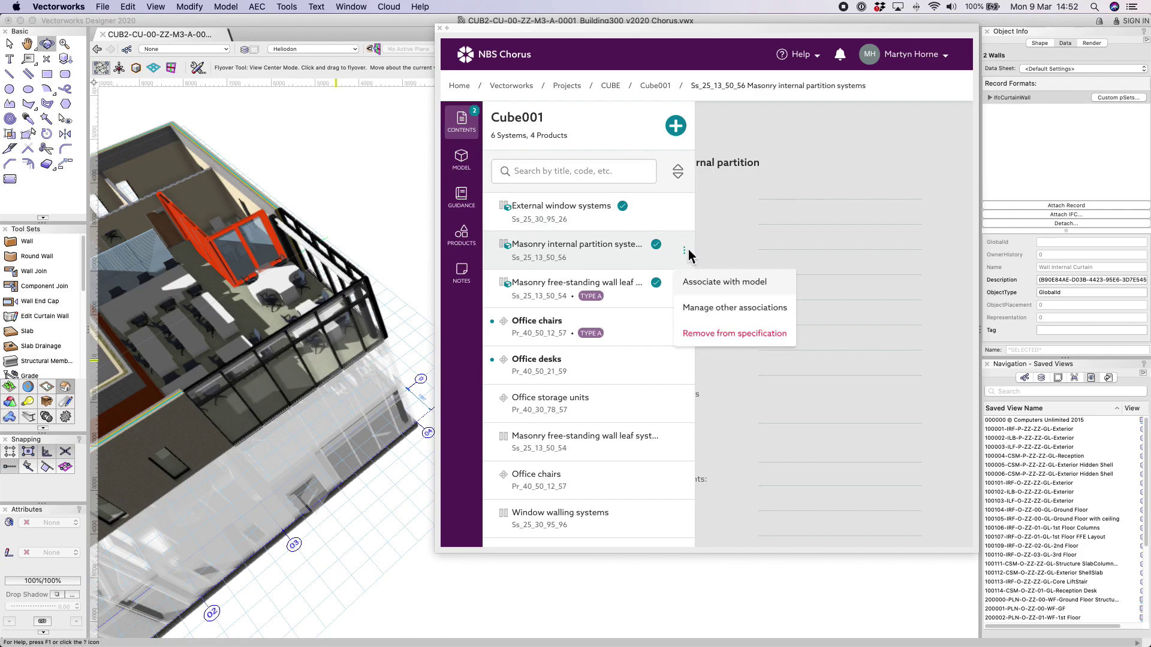
click(708, 292)
click(929, 527)
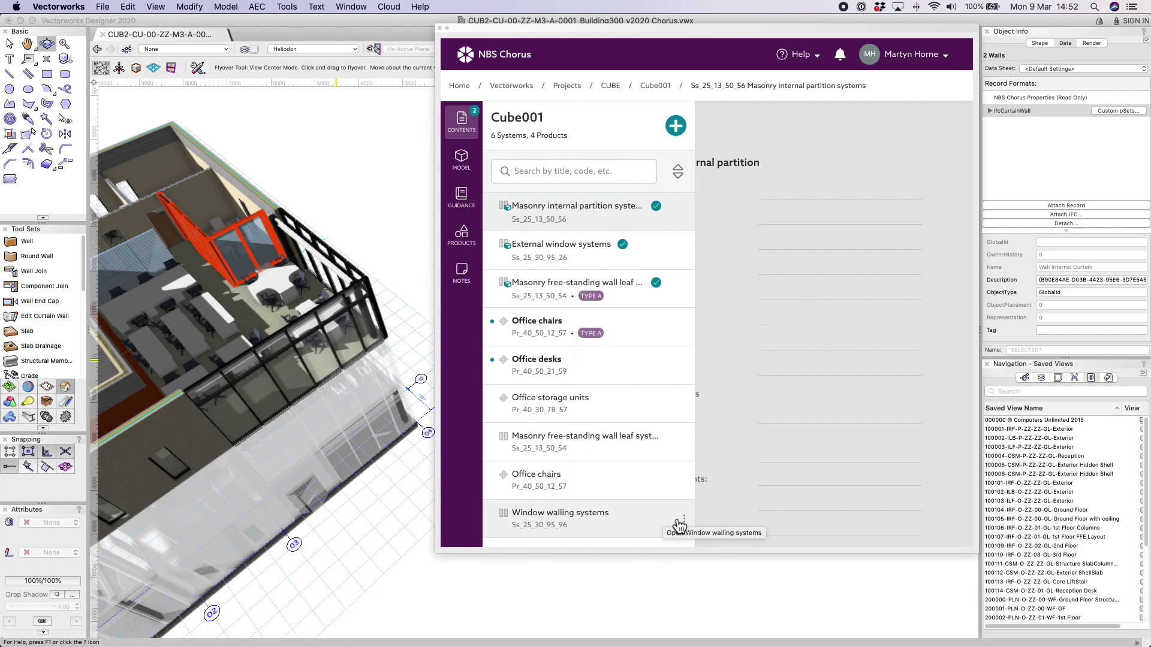
Review the Window walling systems association error in Issues, then list all associated styles.
click(684, 519)
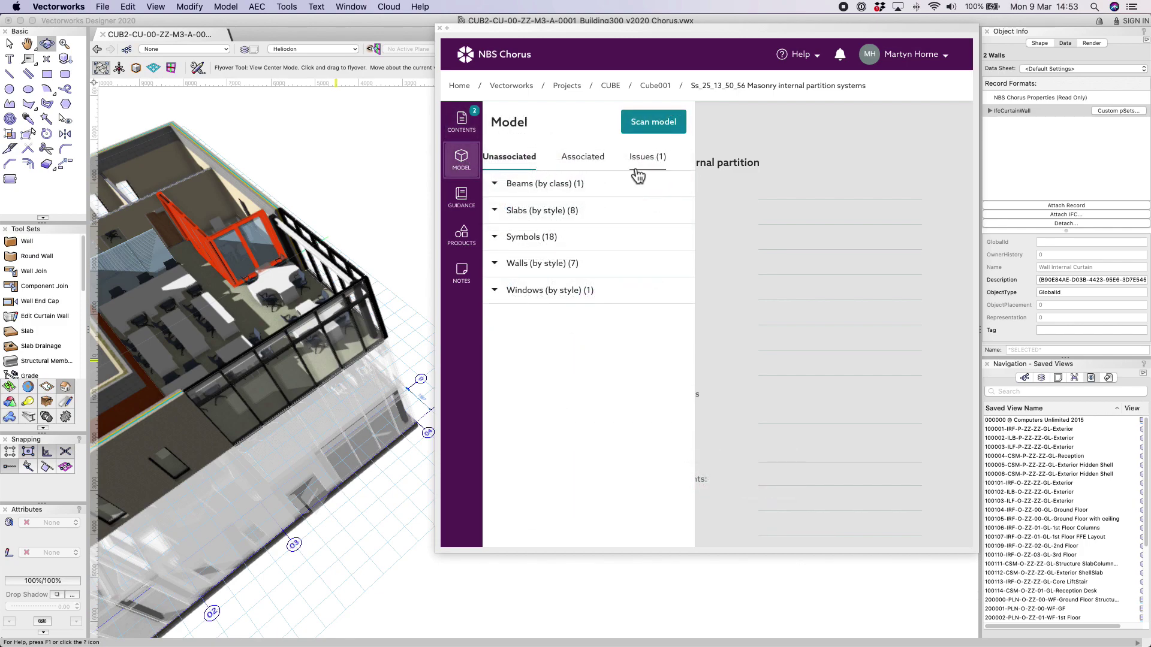
click(651, 168)
click(688, 192)
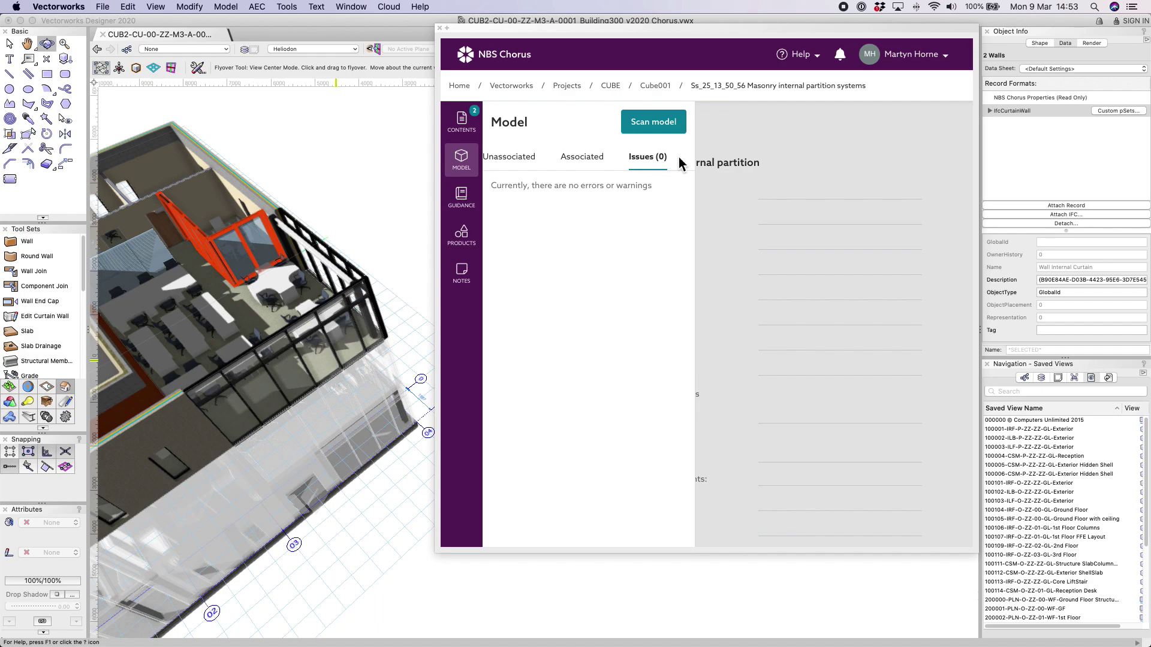
click(582, 156)
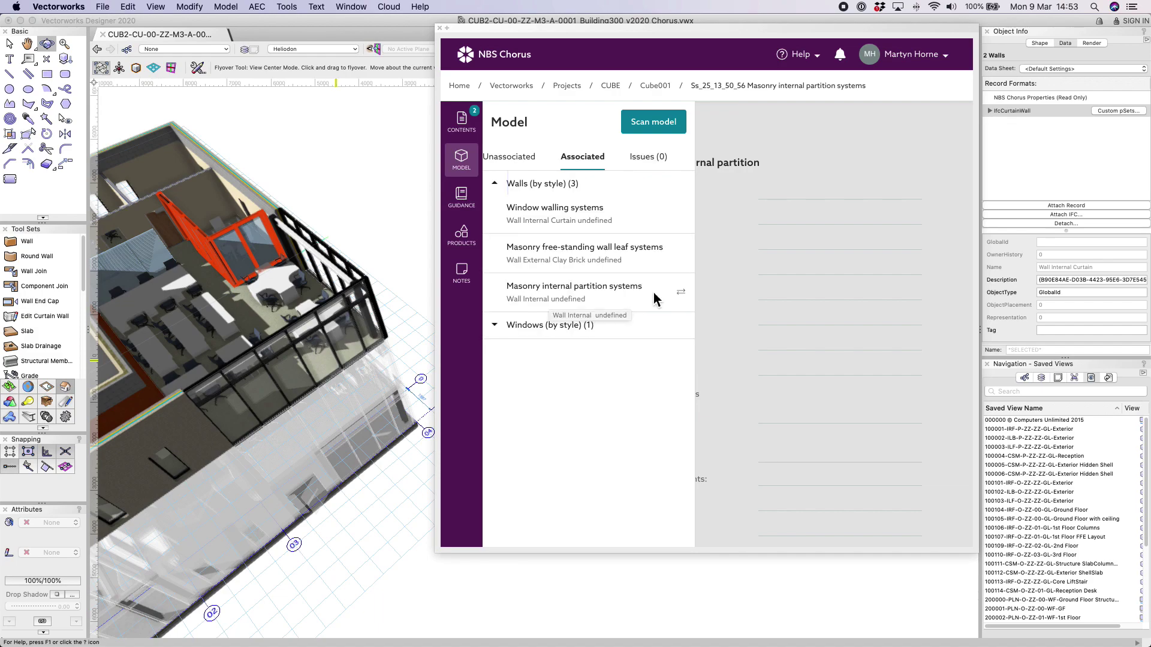